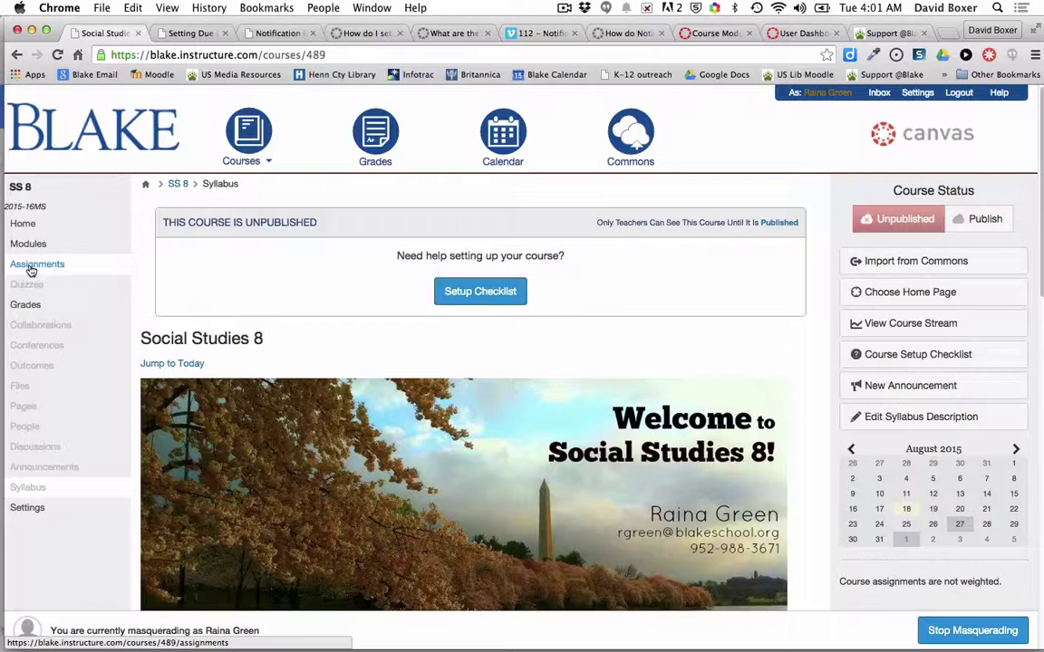
Step: Open the Assignments list for the SS 8 course
click(36, 264)
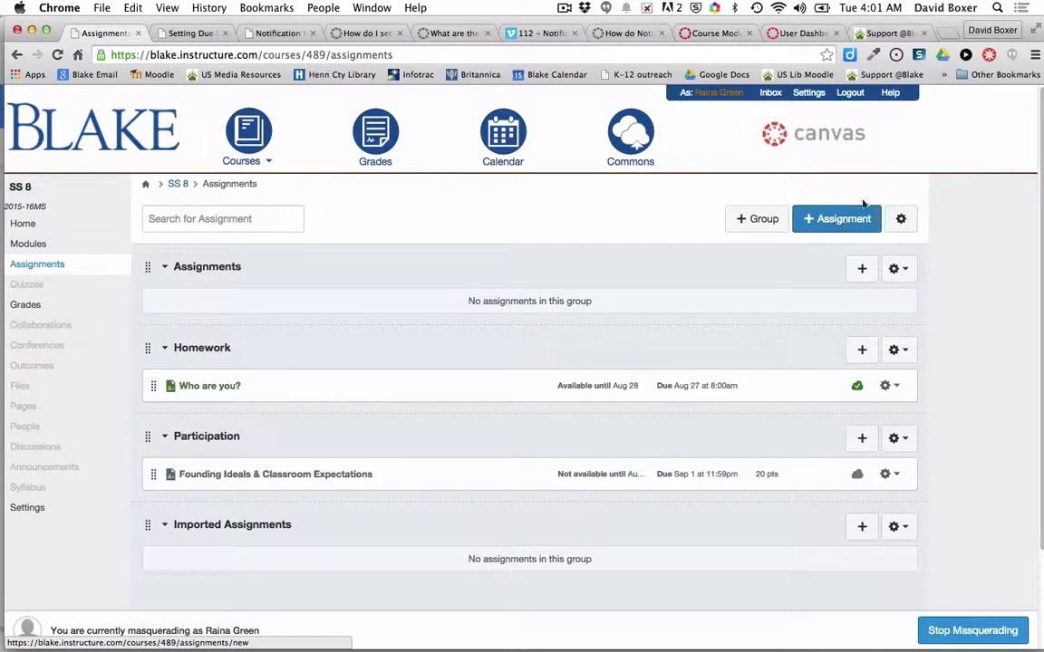
Step: Start a new assignment named 'Encounter a challenge'
click(828, 229)
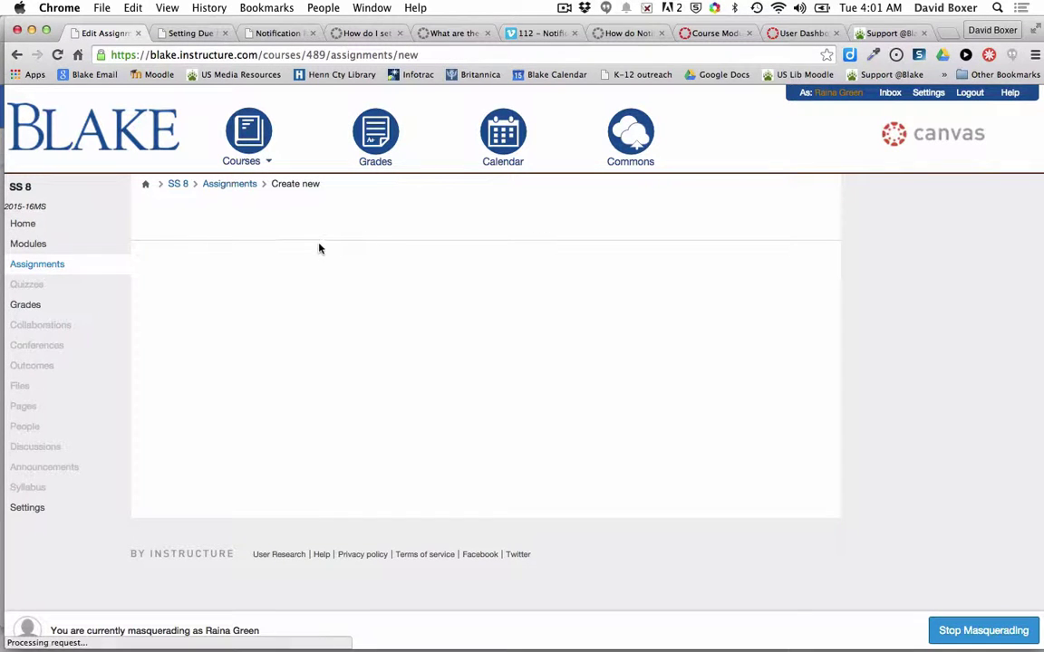
click(282, 268)
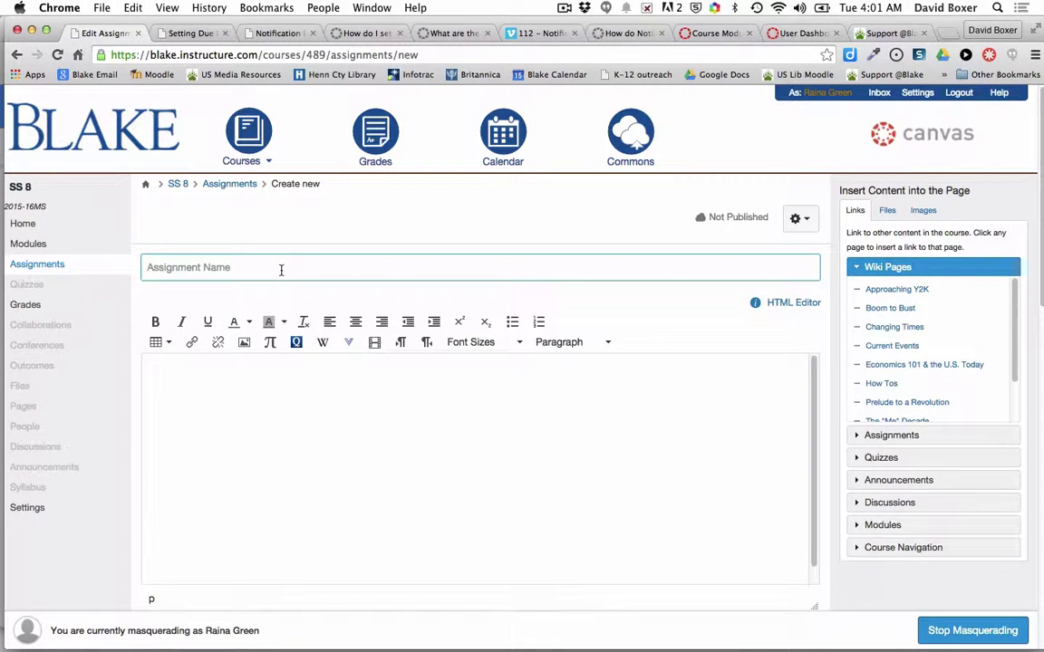
text(Encounter a challenge)
Step: Paste the video-recording prompt and response choices into the assignment description
scroll(257, 435, down, 2)
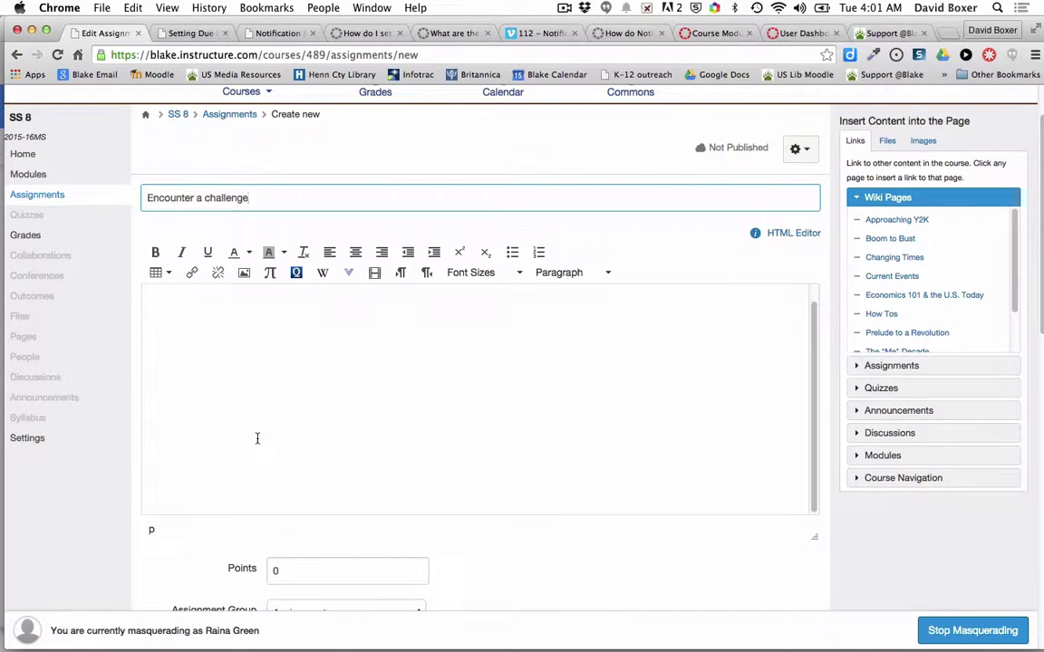
click(258, 439)
text(Create a brief video recording introducing yourself about how you feel when you encounter a challenge. Here's the prompt: "When I encounter a challenge, I most likely will ... Some choices to consider, might be: seek help, remain calm, initially panic, get excited about the opportunity, ignore it and hope it goes away, think about it a lot, shut down, feel dread, push through it, etc.)
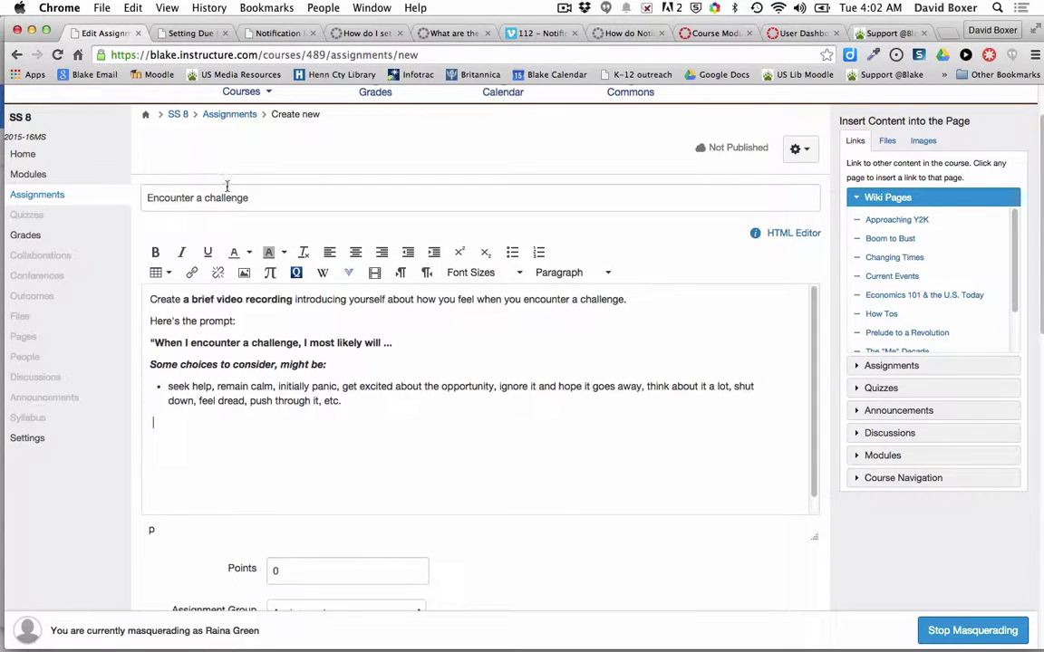
click(145, 198)
triple_click(291, 198)
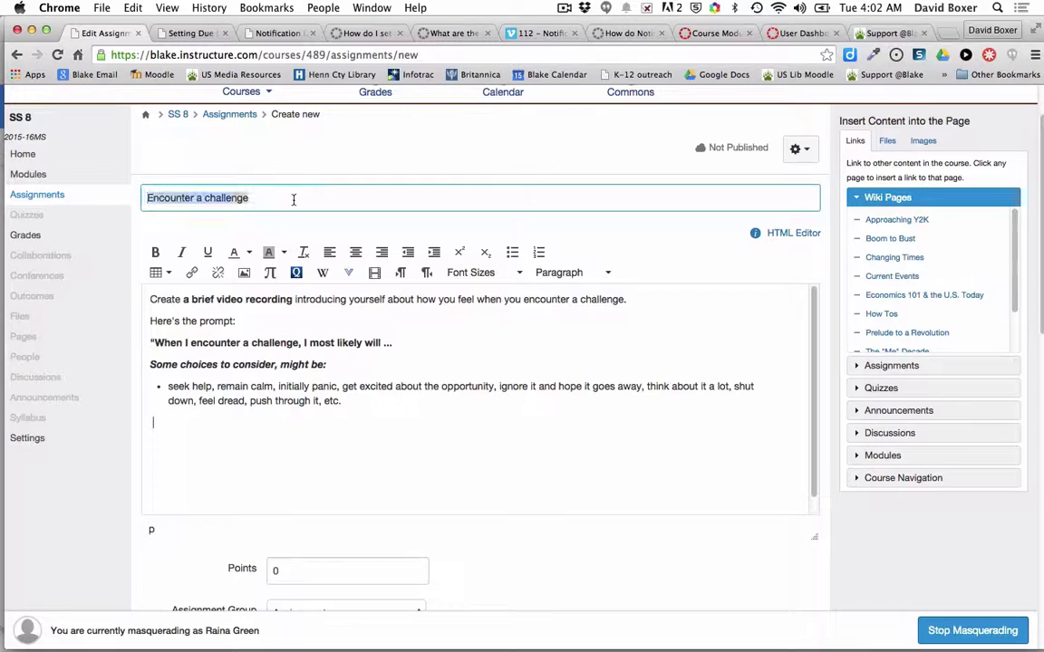
click(151, 302)
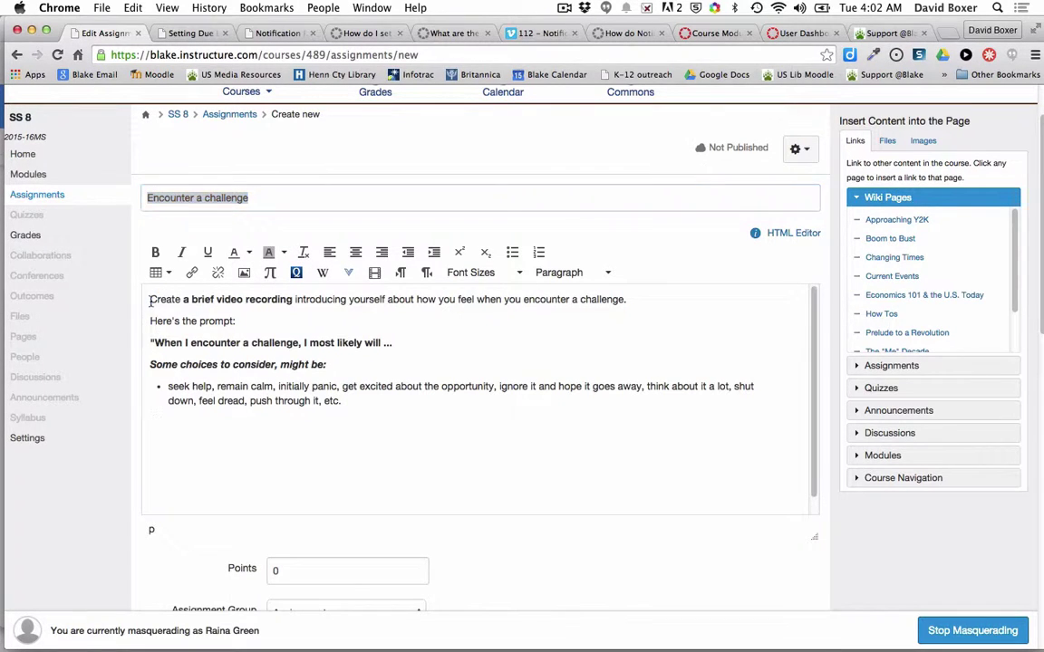
drag(151, 302, 363, 397)
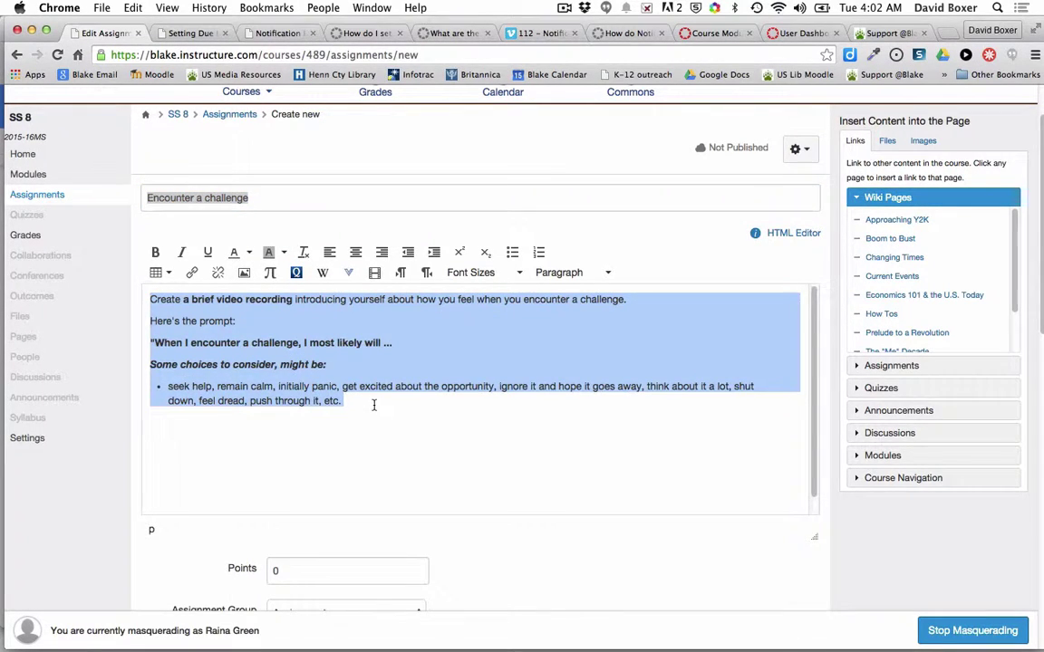
Step: Keep Online as the submission type, accepting Media Recordings entries
scroll(373, 405, down, 6)
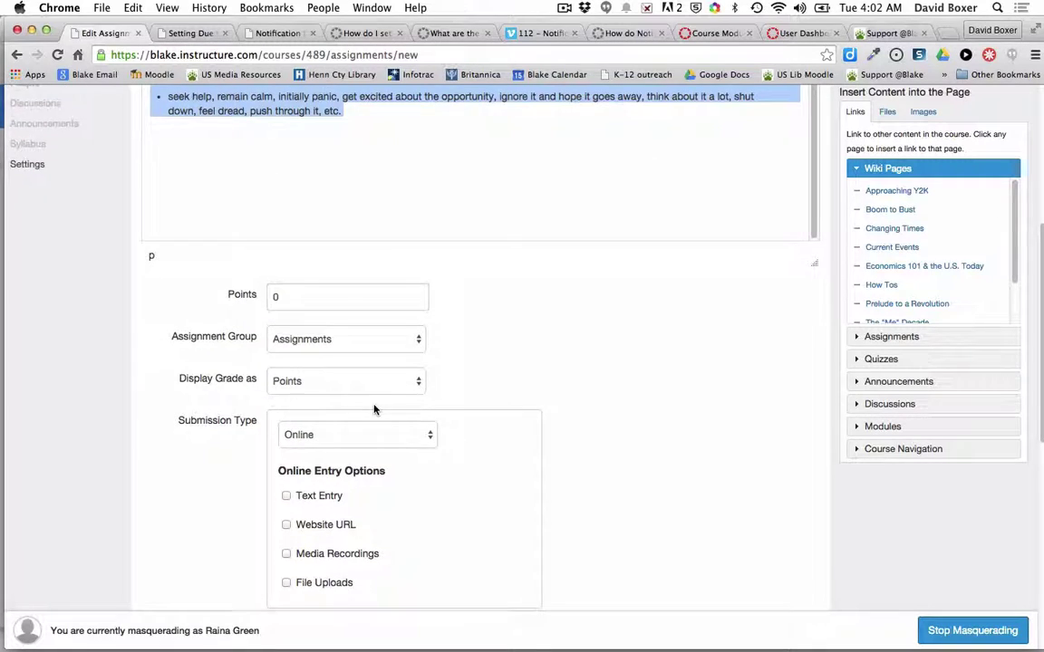
scroll(373, 410, down, 2)
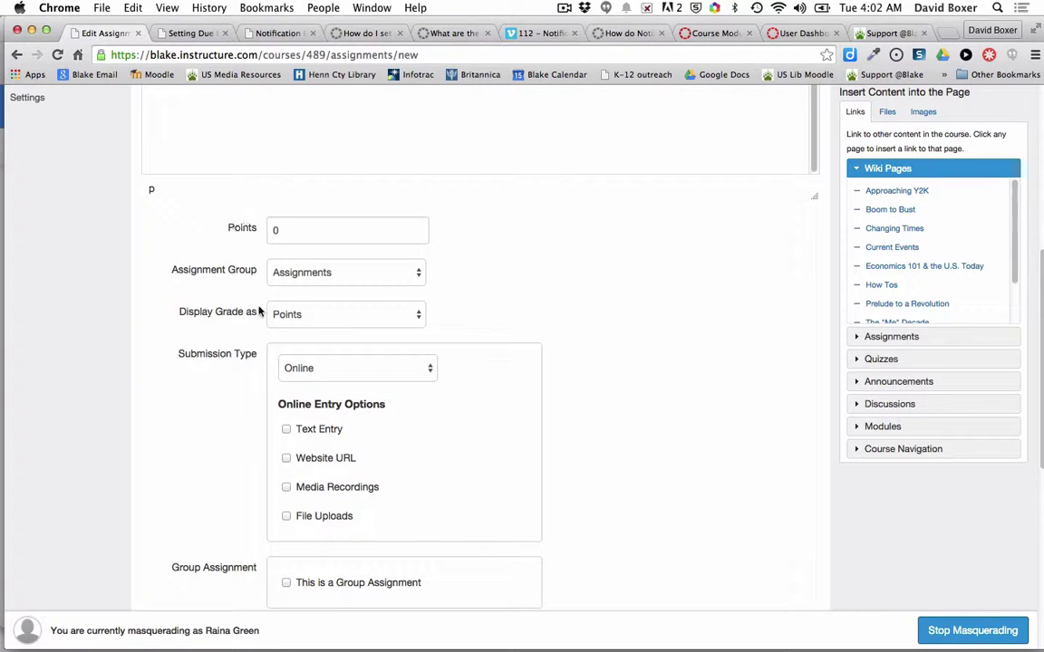
scroll(342, 381, down, 3)
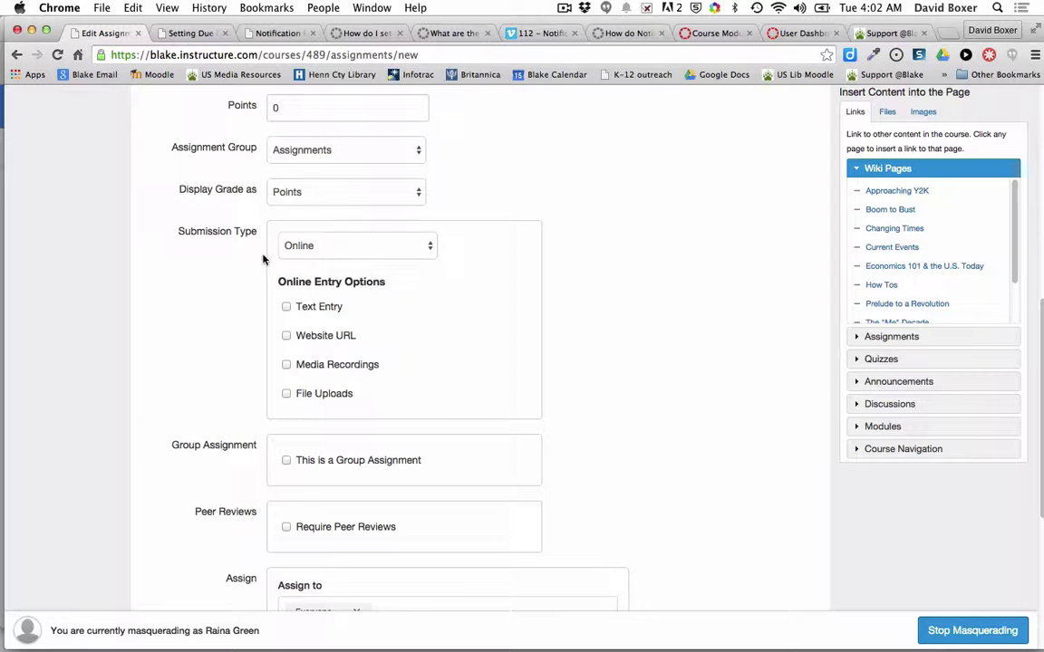
click(323, 248)
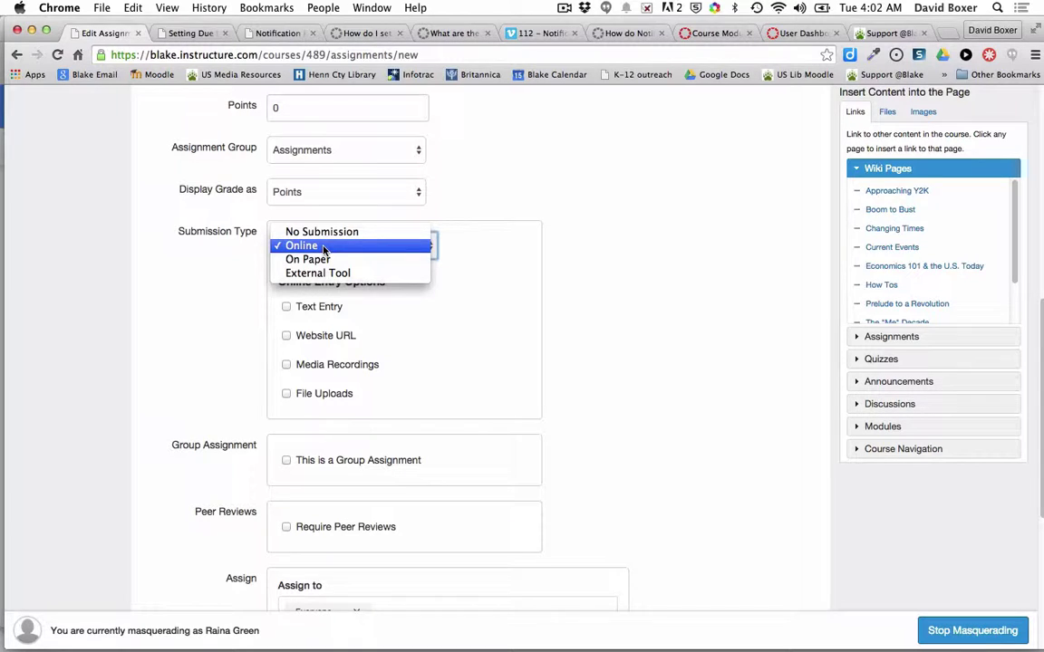
click(228, 266)
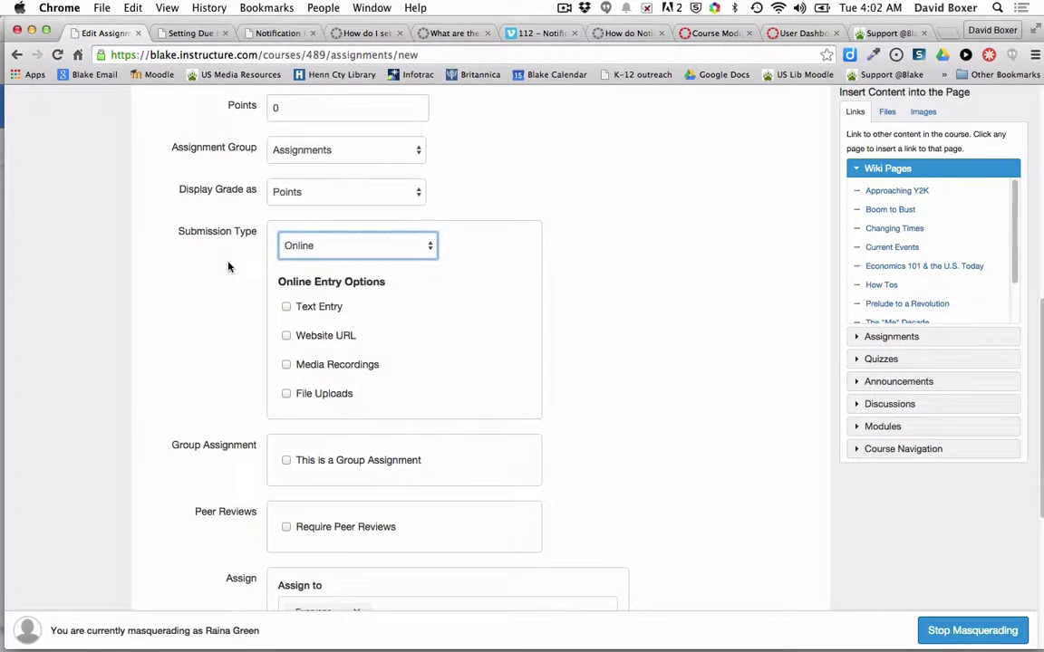
scroll(229, 266, down, 3)
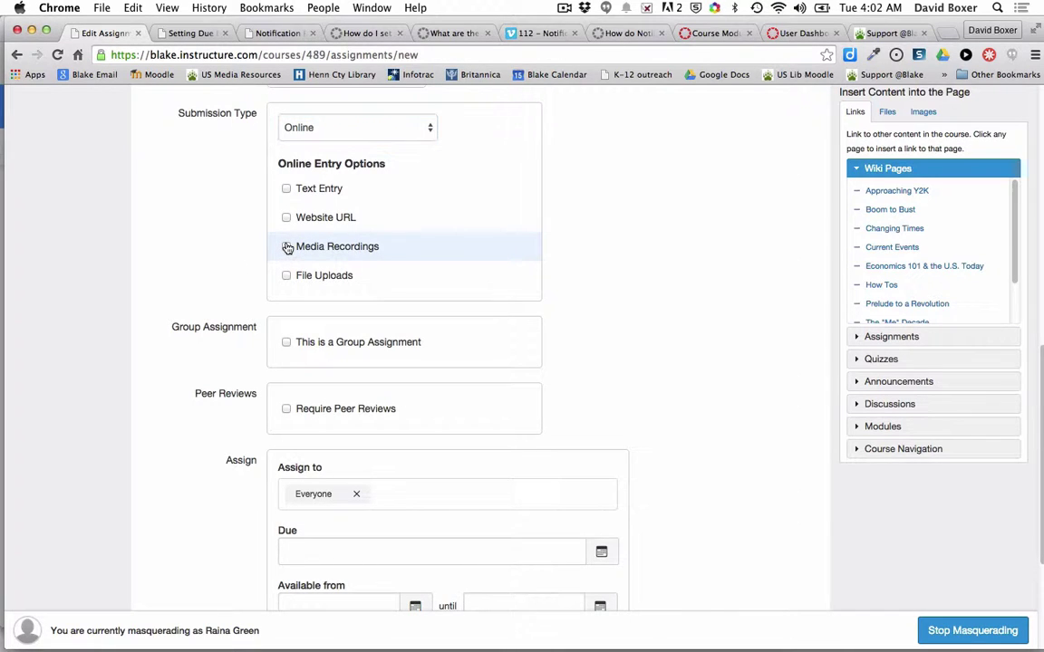
scroll(287, 246, down, 3)
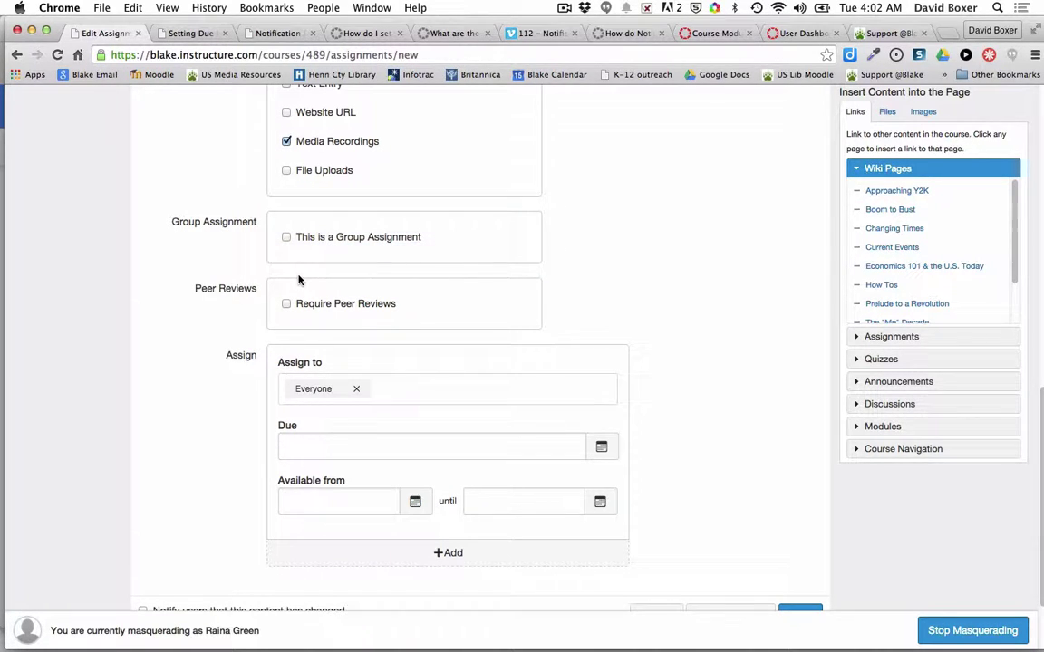
scroll(300, 280, up, 4)
scroll(300, 280, down, 3)
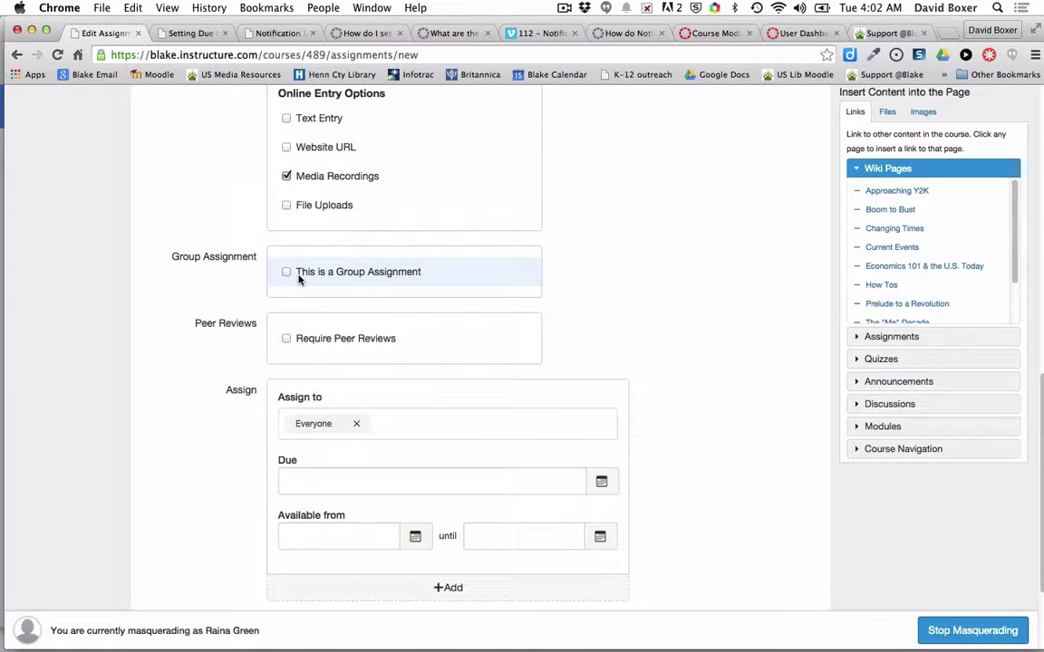
scroll(299, 280, down, 3)
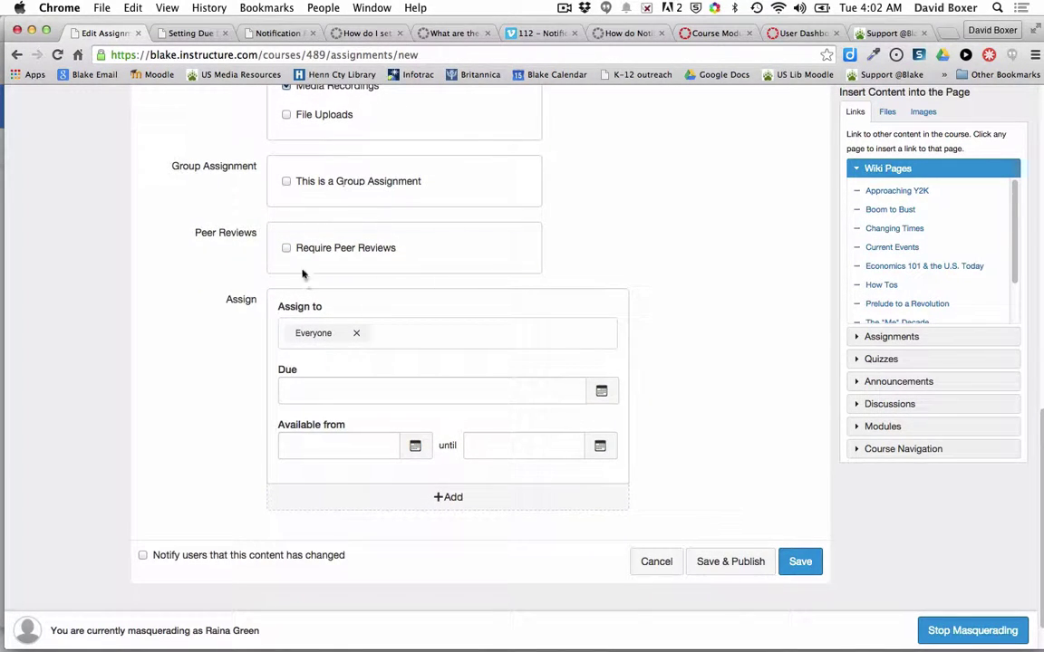
scroll(365, 303, down, 2)
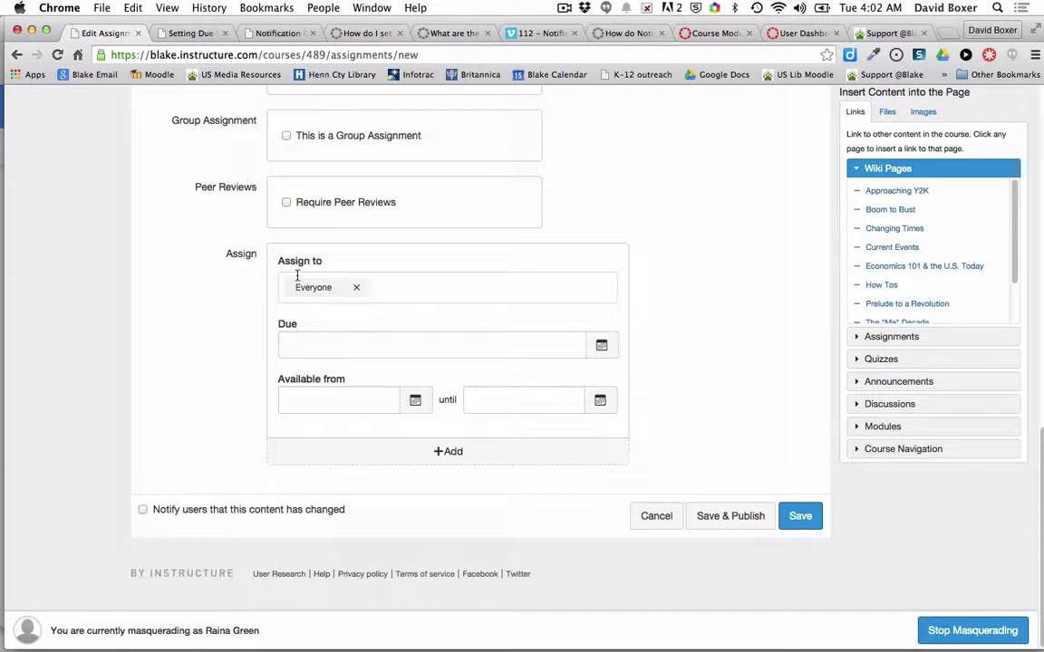
Step: Assign the assignment to section SS8-1 instead of Everyone, due Aug 18 at 11:59pm
click(357, 288)
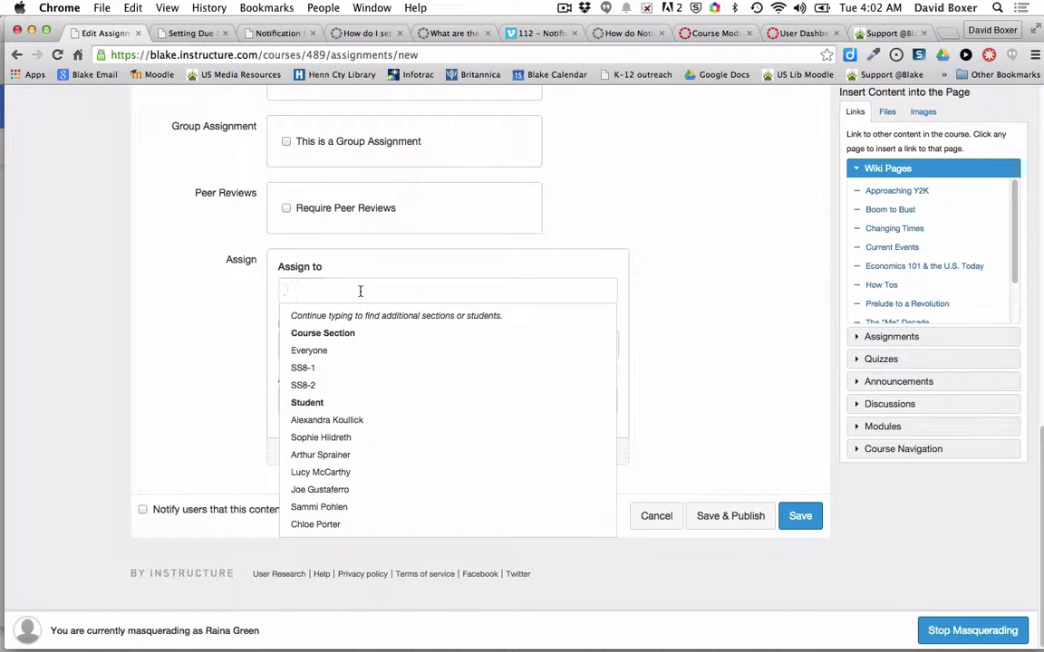
click(340, 371)
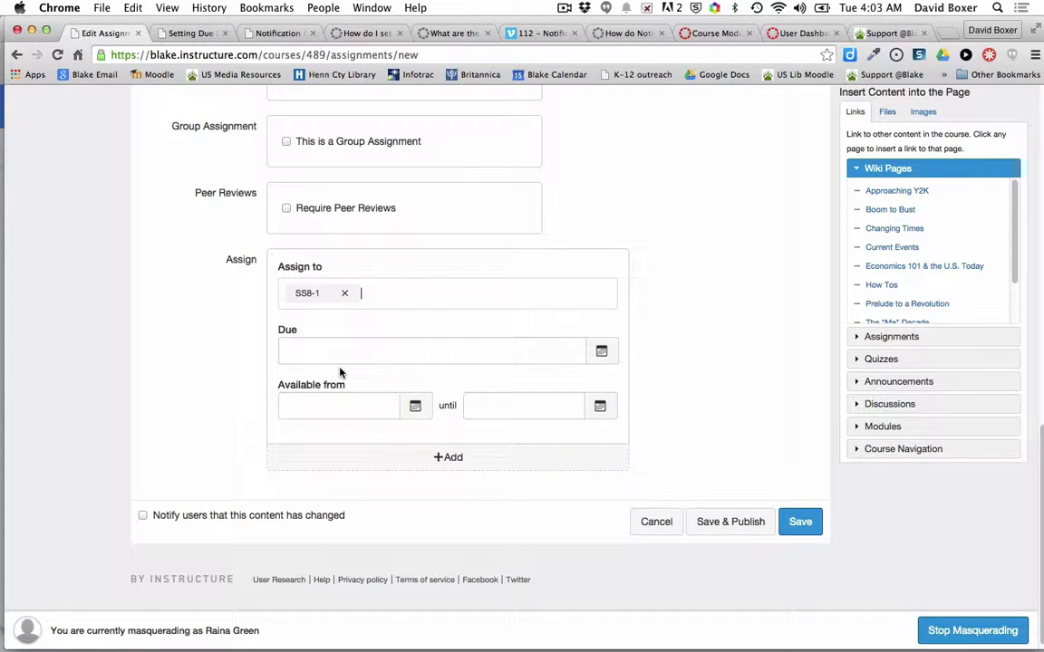
click(601, 350)
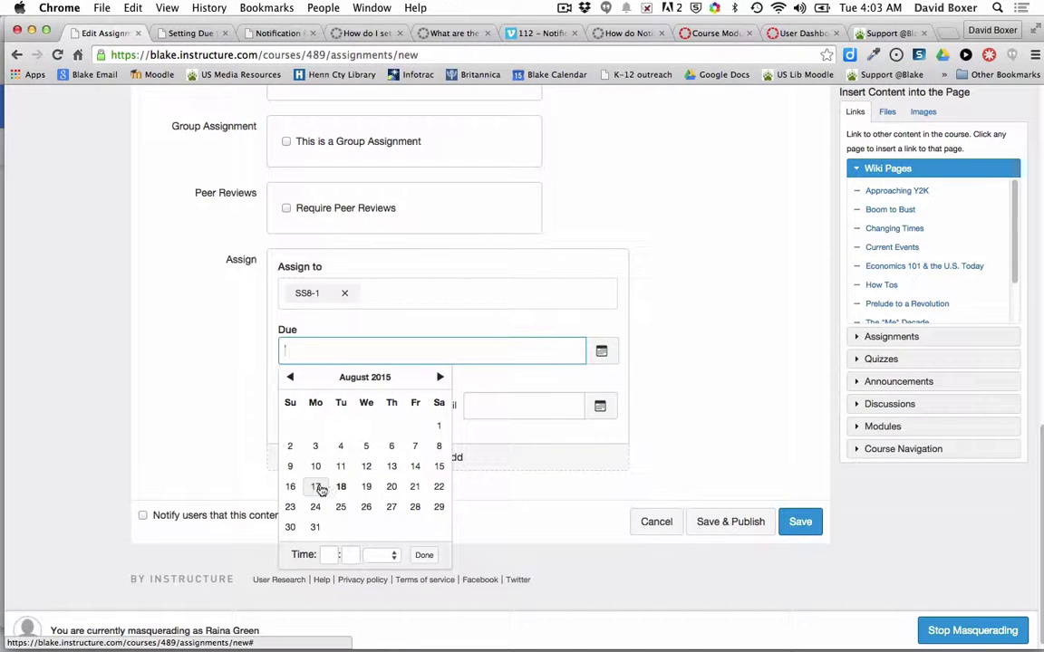
click(341, 488)
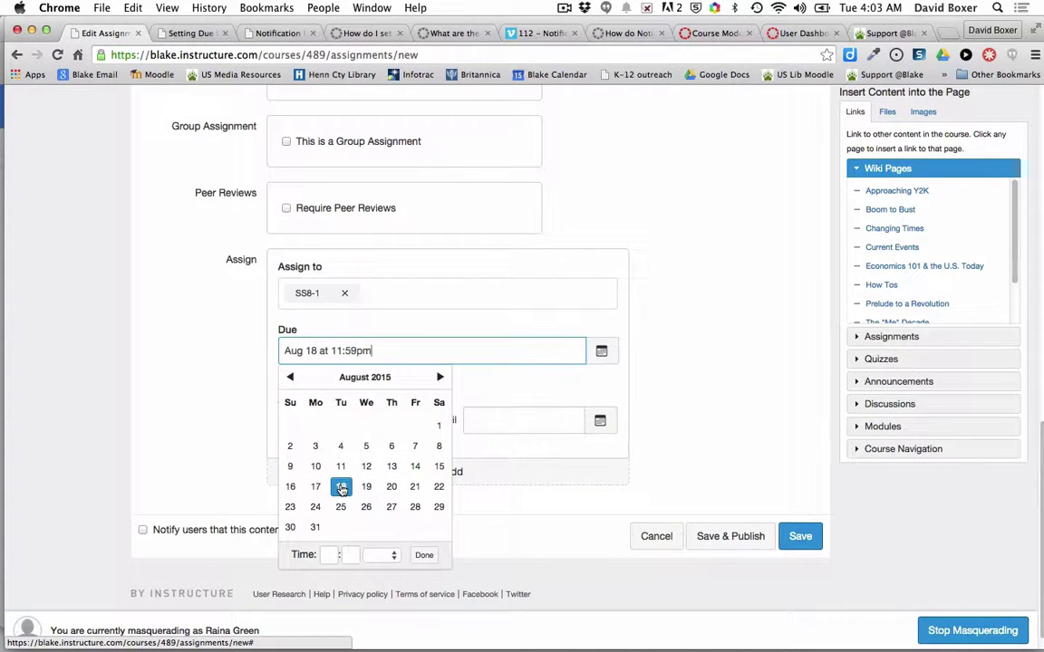
click(240, 476)
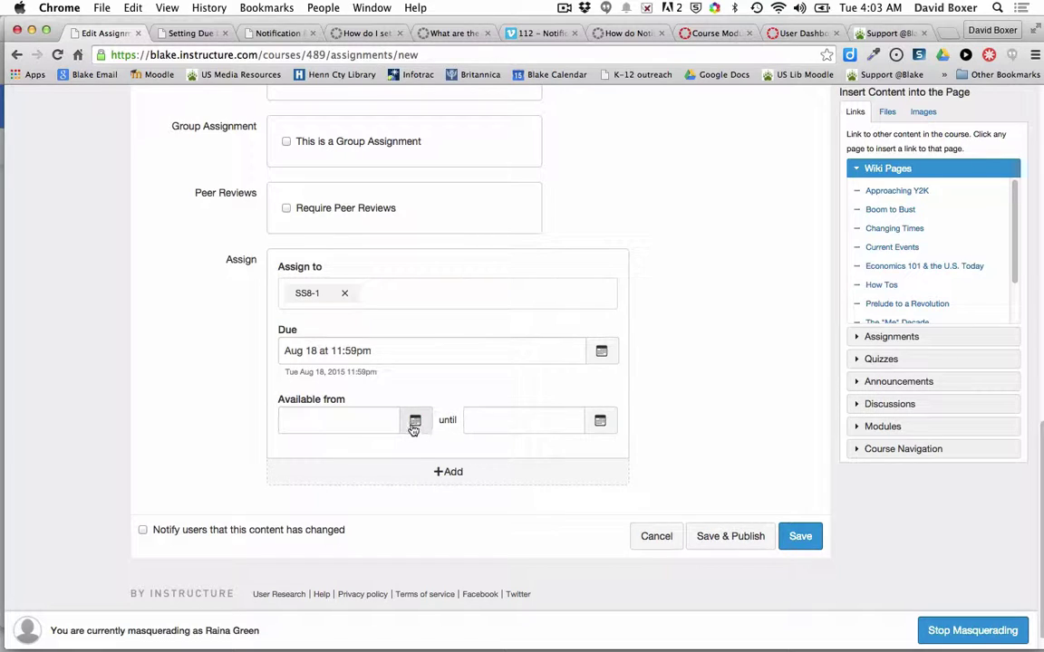
Step: Add a second assignment block for section SS8-2, due August 19
click(443, 473)
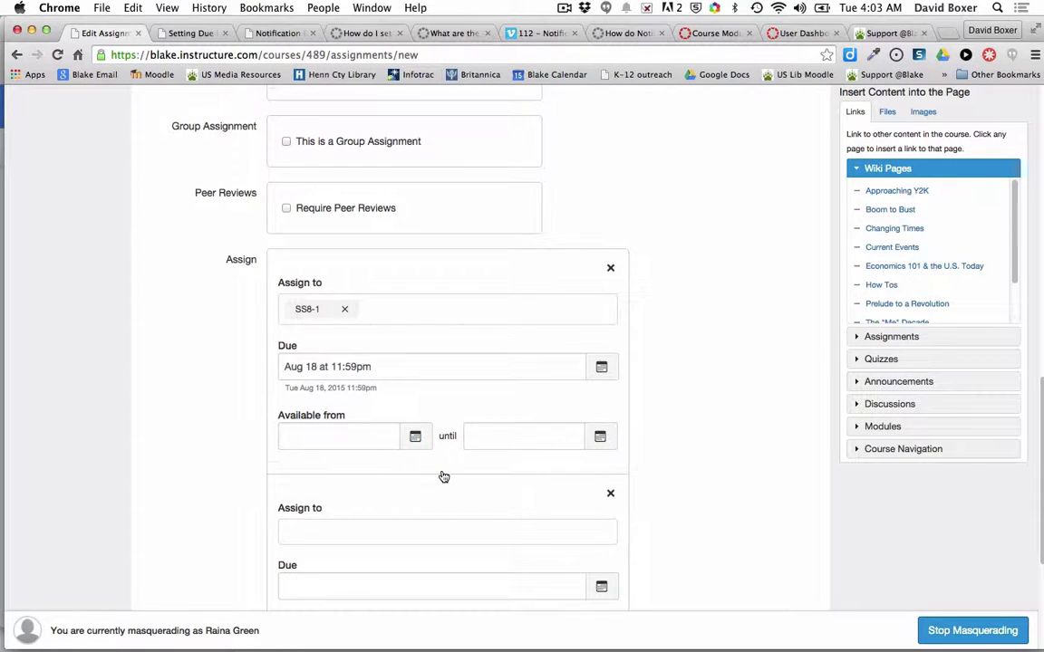
scroll(443, 477, down, 3)
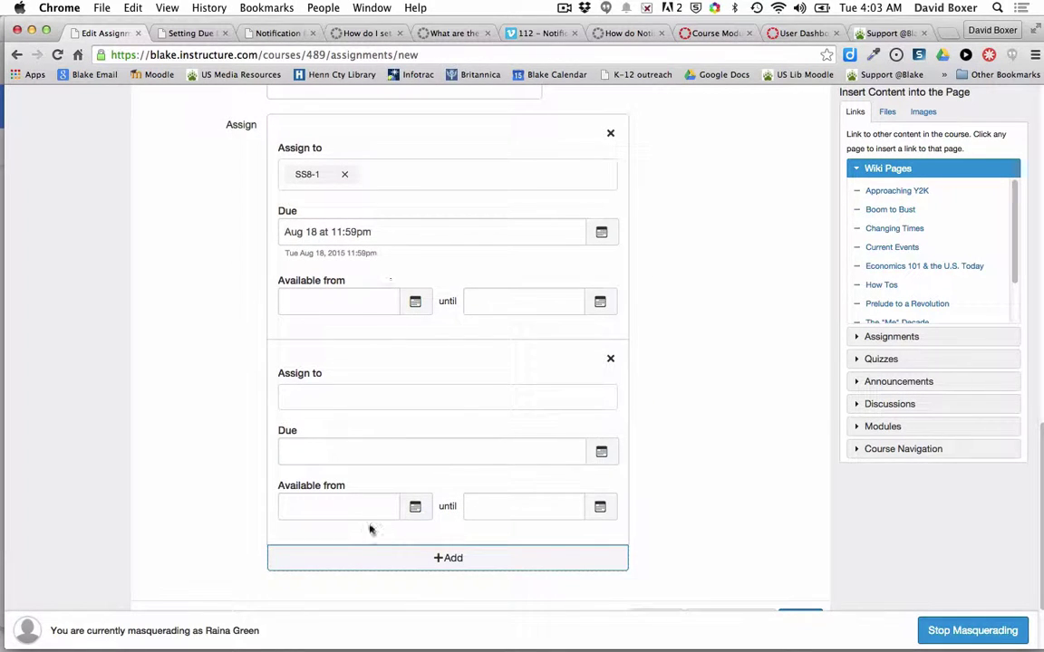
click(338, 389)
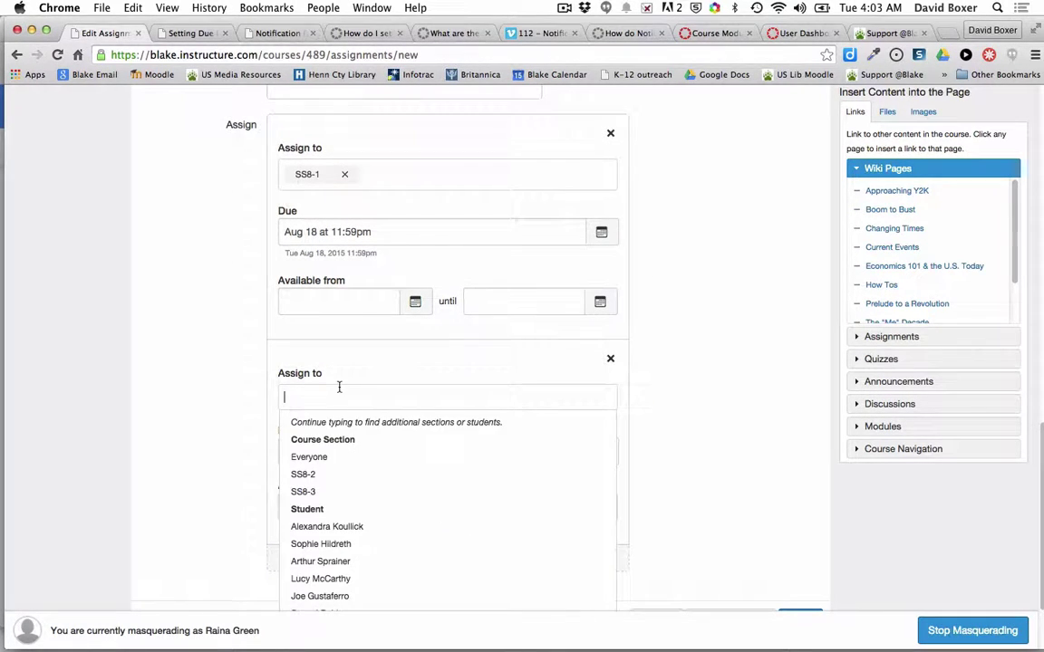
click(334, 473)
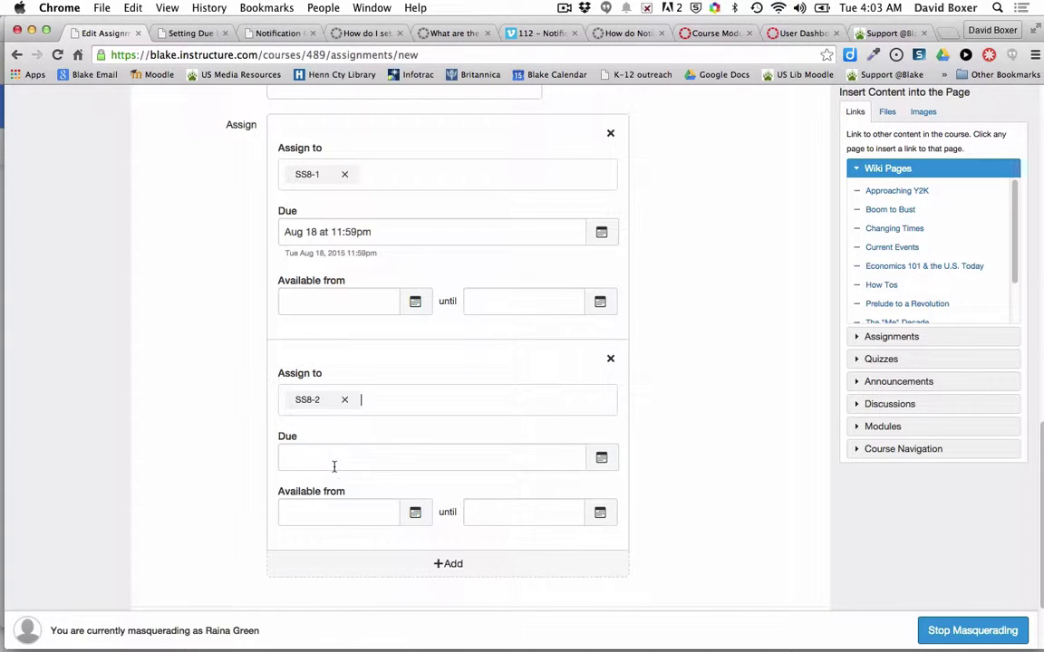
click(334, 460)
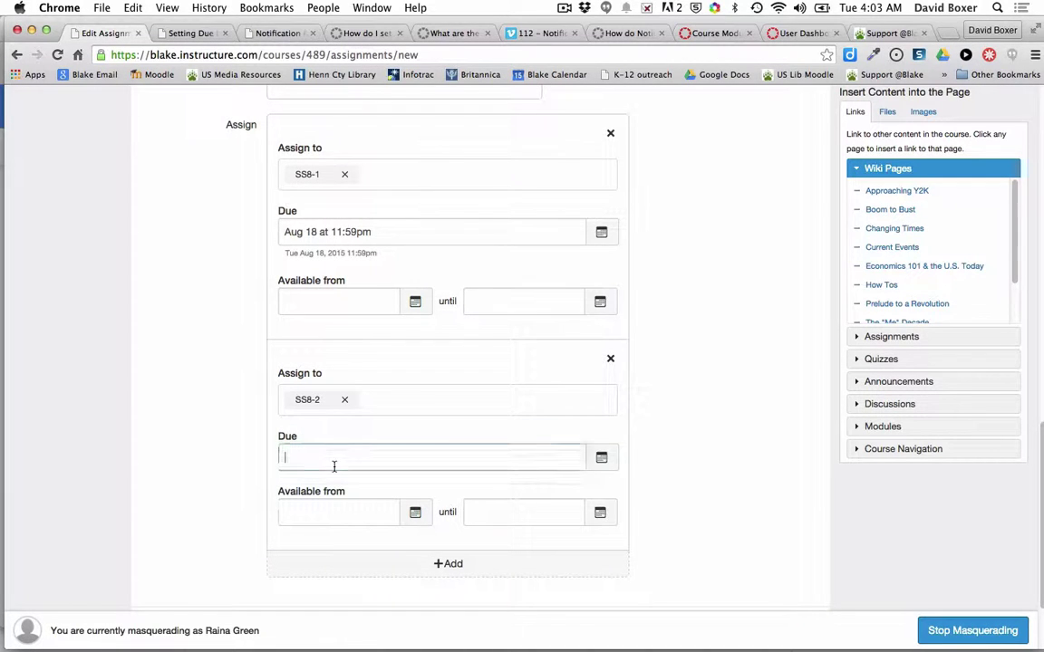
click(600, 456)
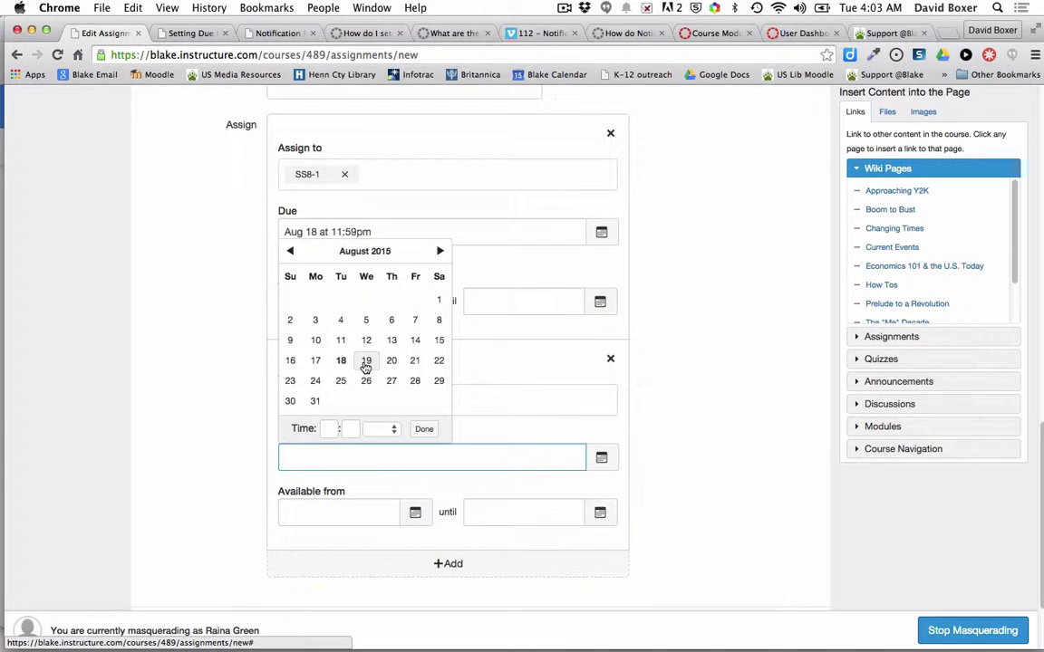
click(366, 363)
click(222, 481)
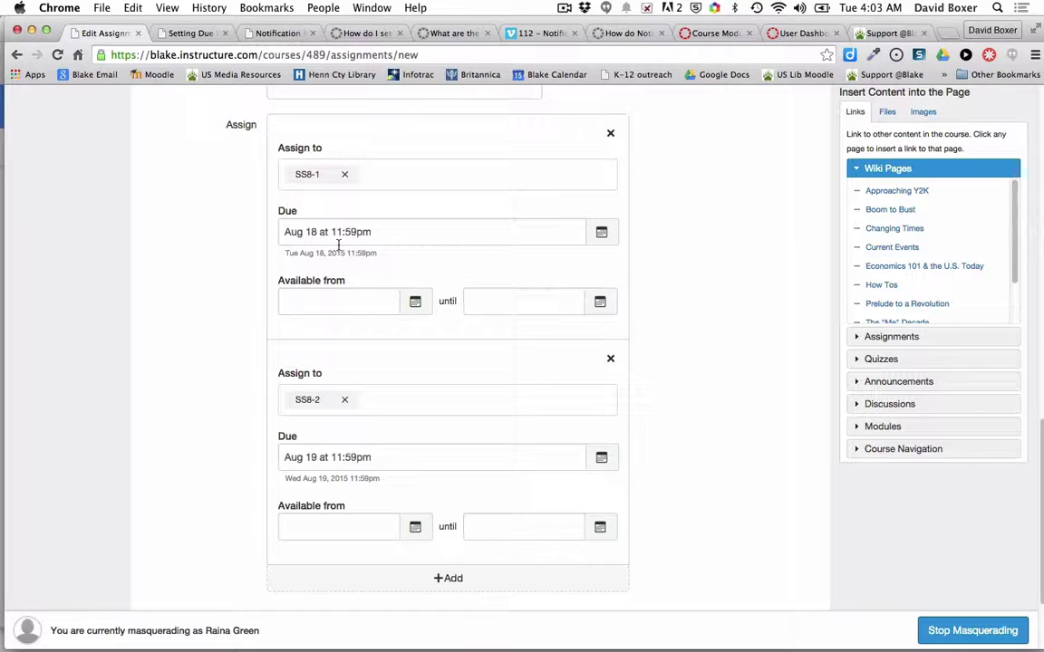
scroll(345, 501, down, 3)
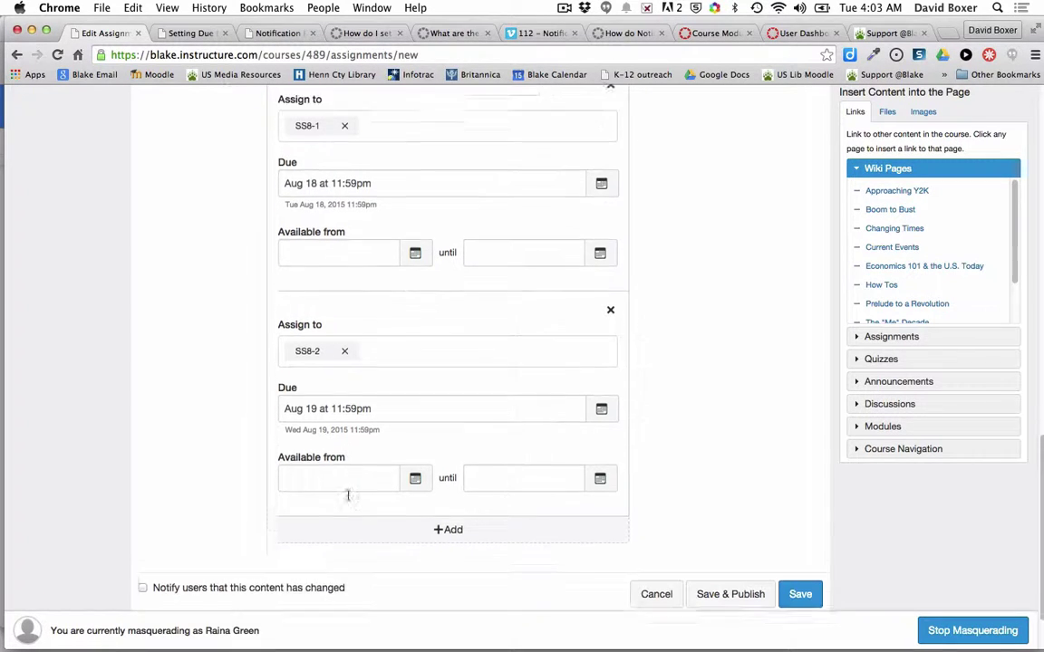
Step: Add a third assignment block for section SS8-3, due August 20
click(350, 516)
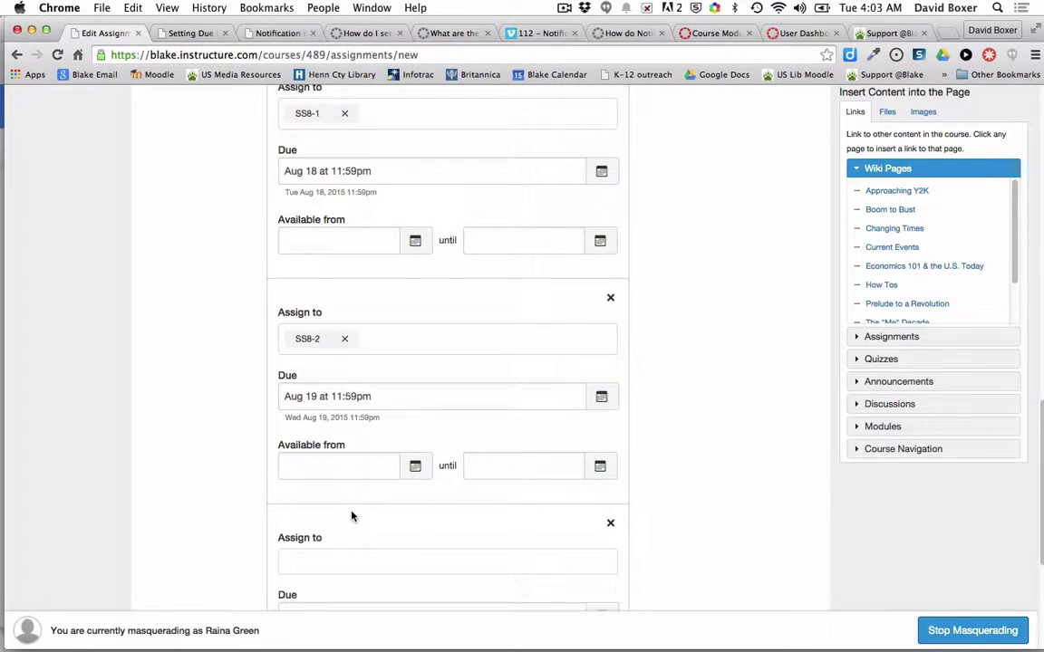
scroll(352, 518, down, 3)
click(322, 471)
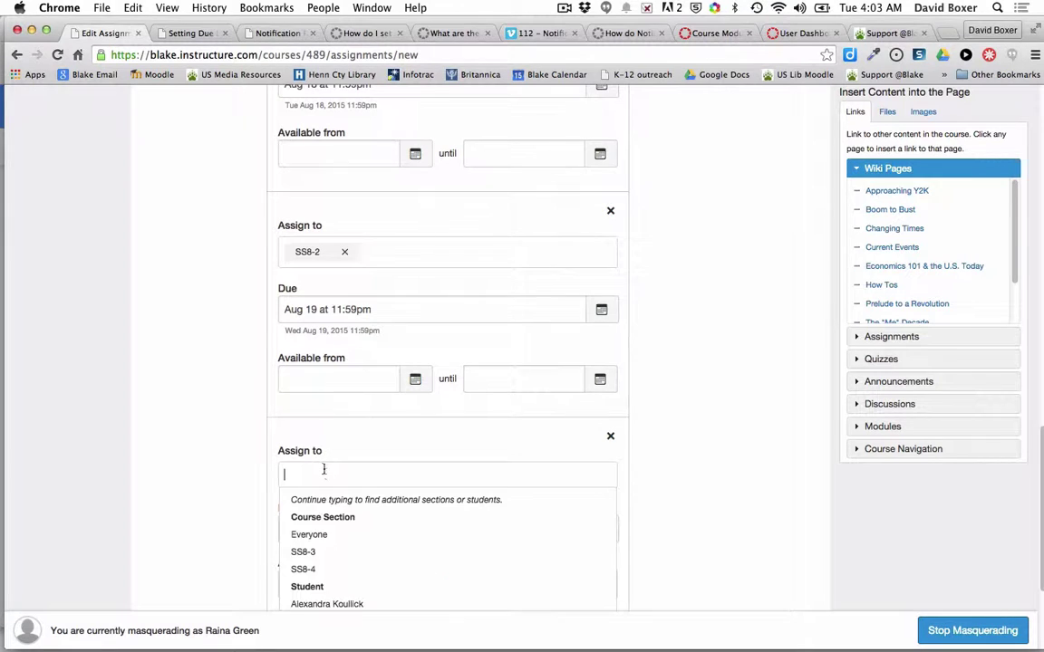
click(324, 552)
scroll(326, 540, down, 4)
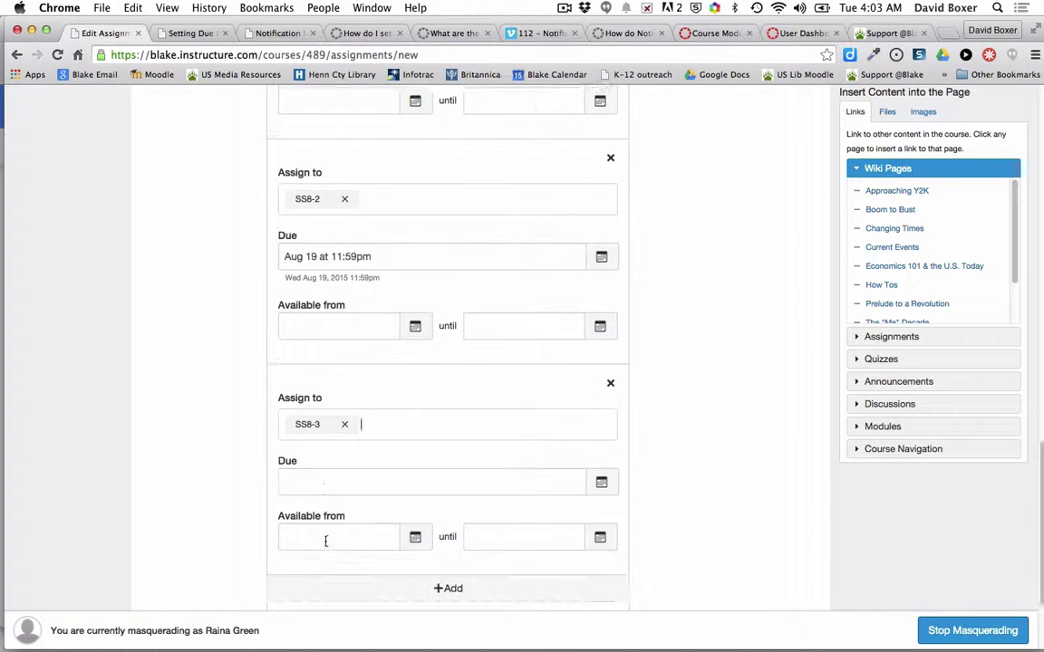
click(342, 414)
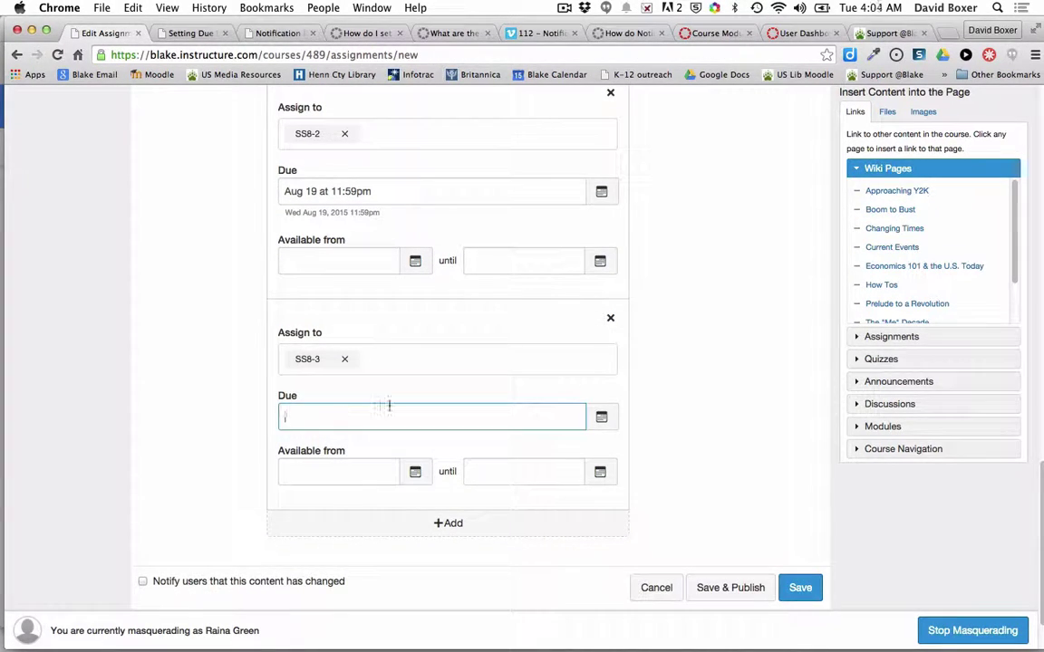
click(601, 415)
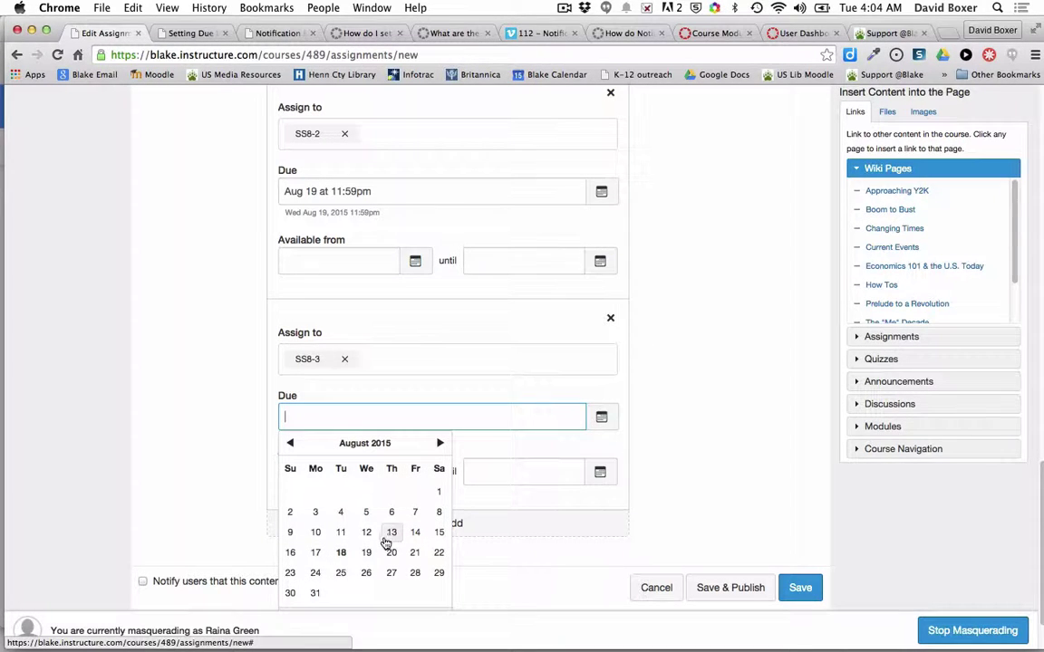
click(391, 553)
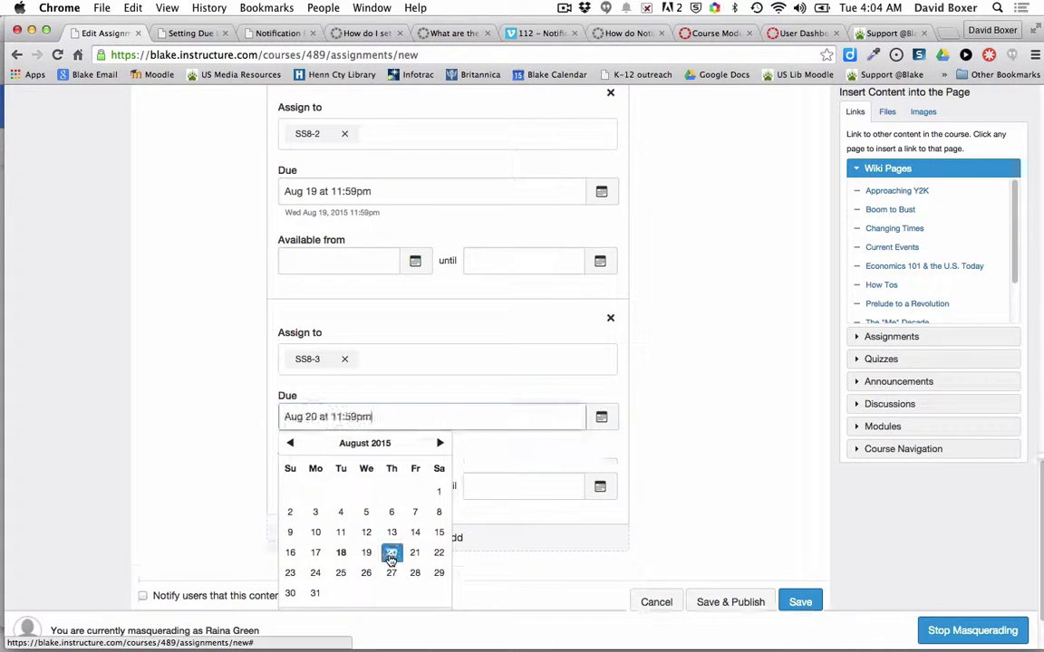
click(228, 566)
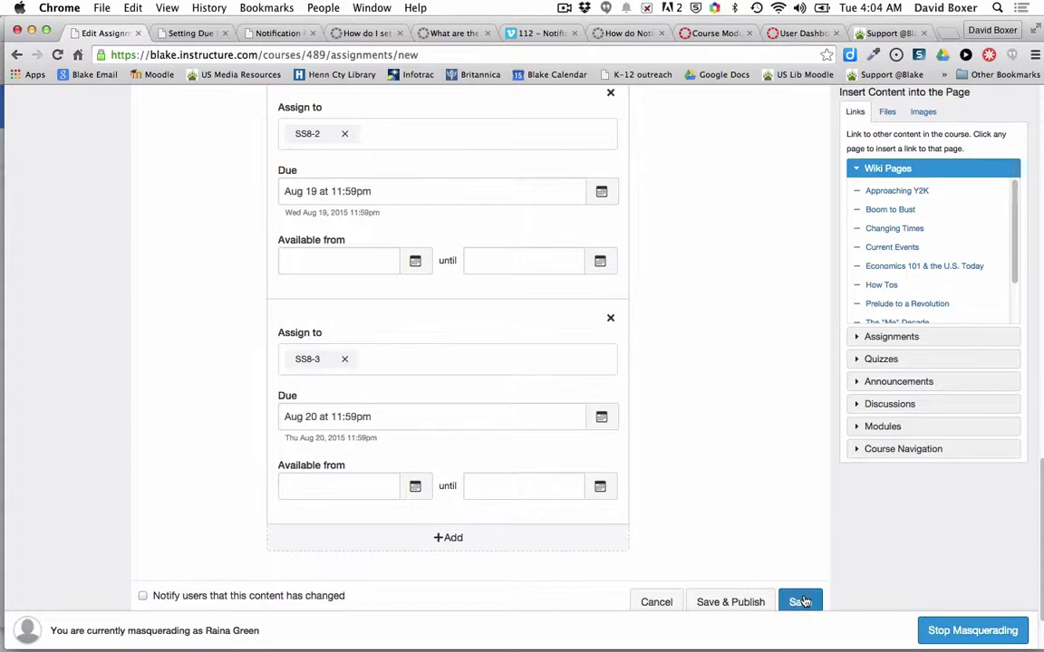
scroll(801, 601, down, 2)
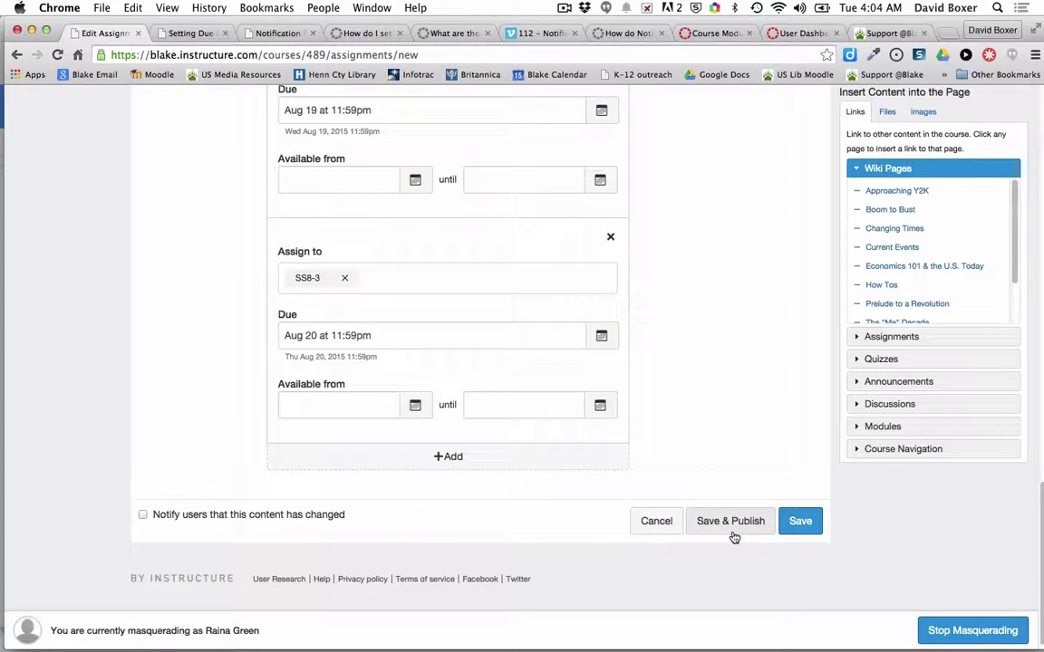
scroll(783, 543, up, 2)
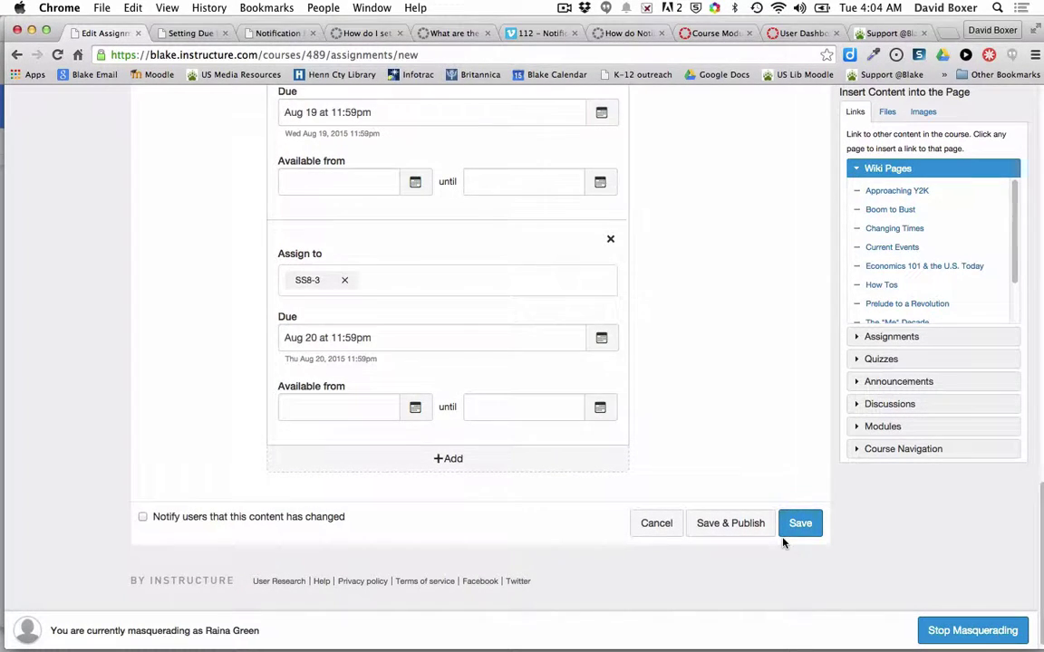
scroll(784, 544, up, 4)
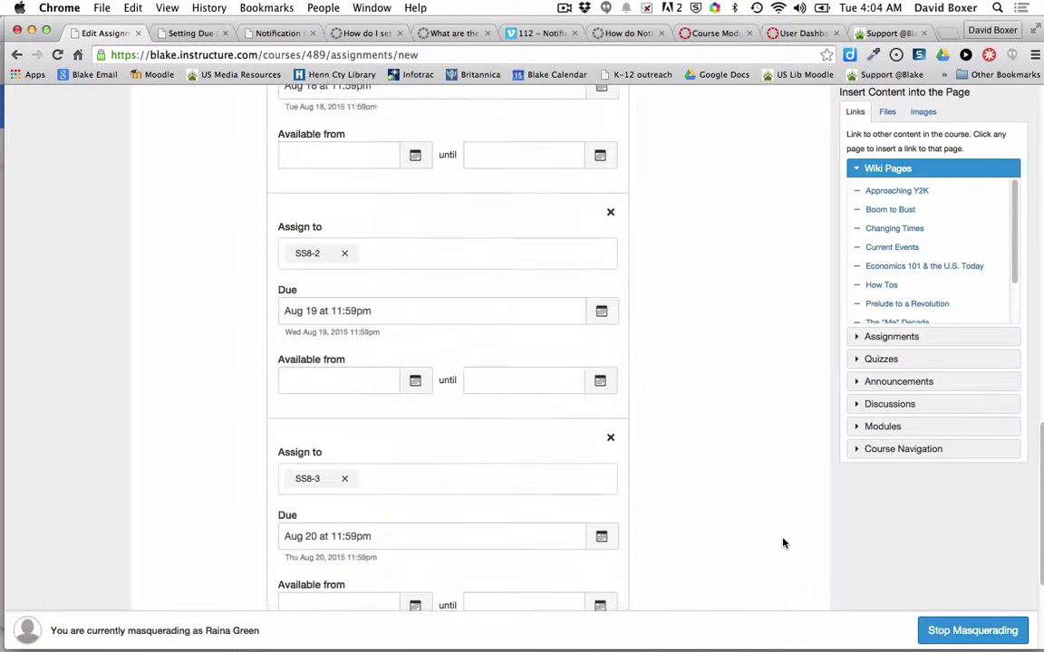
scroll(784, 544, up, 3)
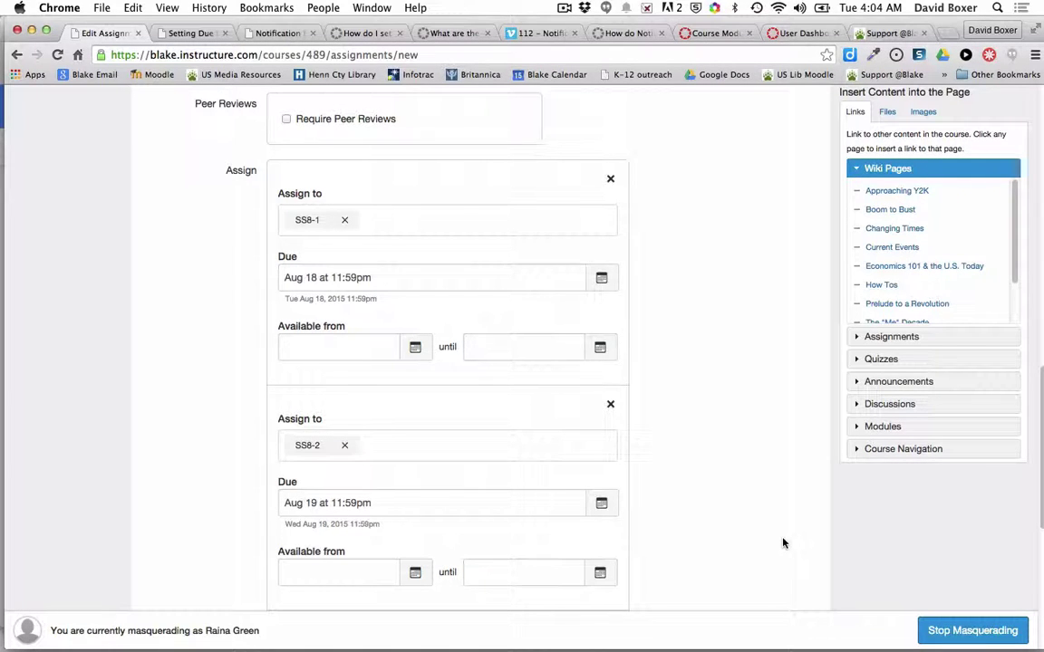
scroll(784, 544, down, 9)
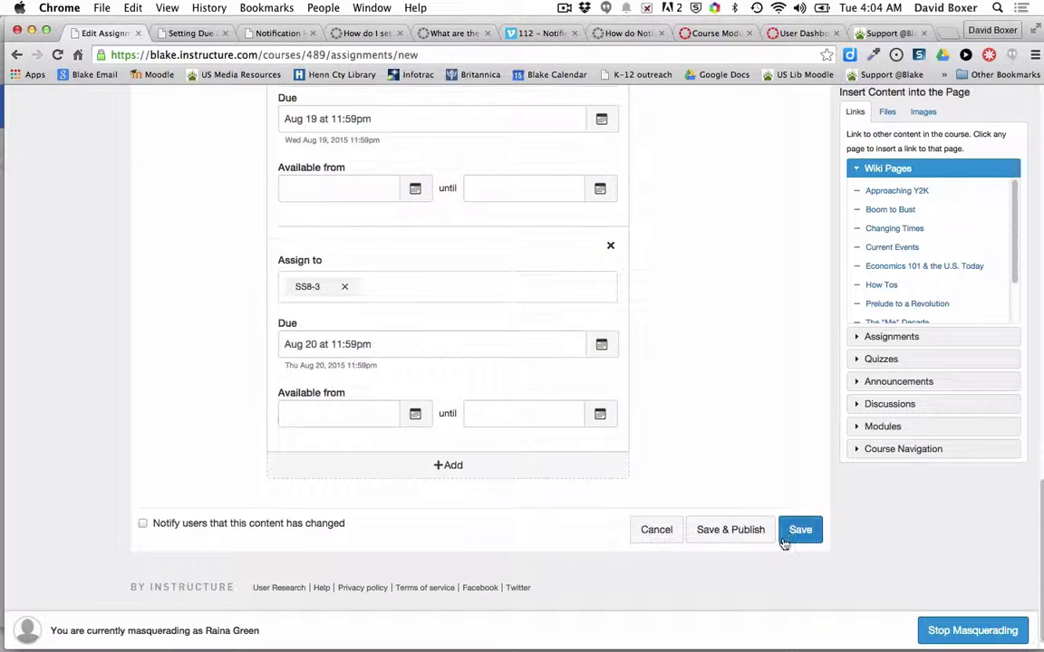